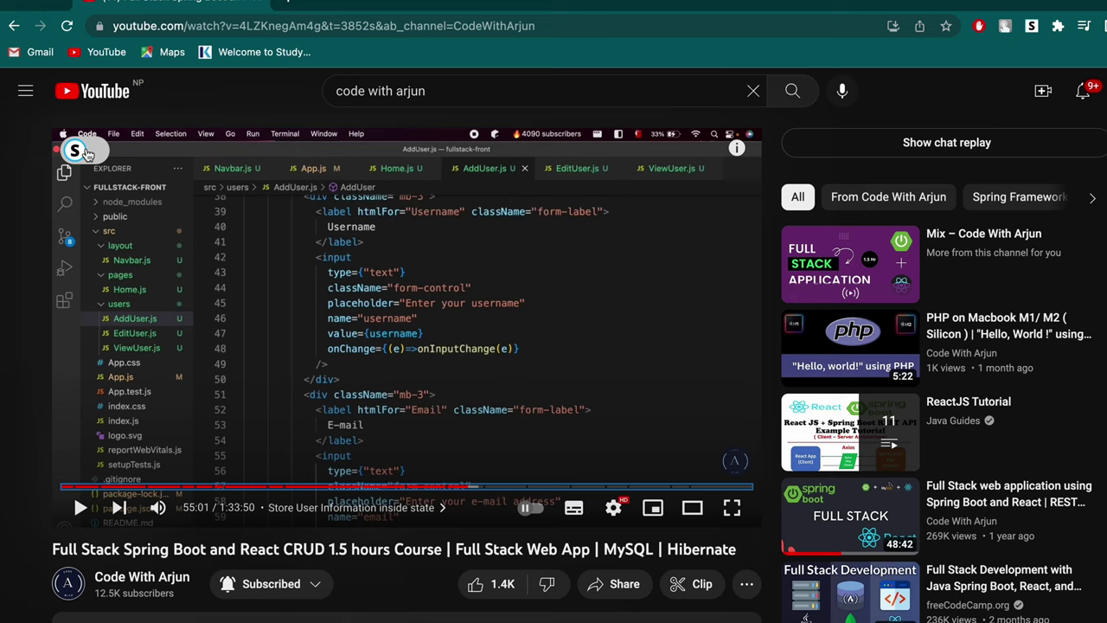
Step: Copy the Username input code on lines 39–49 from the paused video into App.js
{"action": "left_click", "coordinate": [86, 147]}
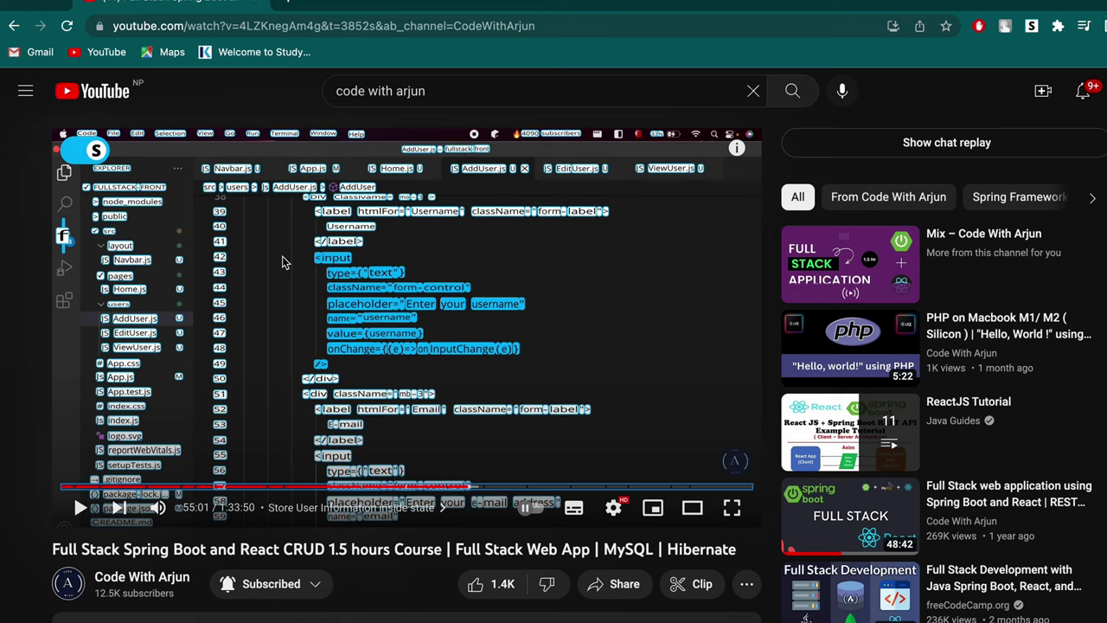
{"action": "left_click_drag", "start_coordinate": [314, 242], "coordinate": [577, 370]}
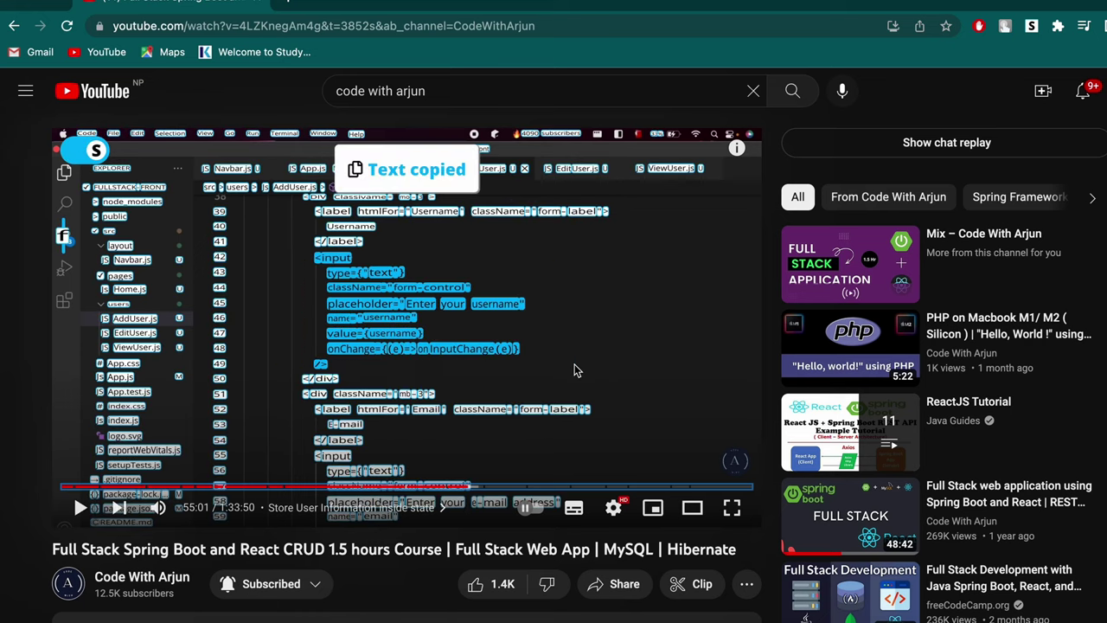
{"action": "key", "text": "super+Tab"}
{"action": "type", "text": "<input type={\"text\"} className=\"form-control\" placeholder=\"Enter your username\" name=\"username\" value={username} onChange={(e)=>on InputChange(e)} />"}
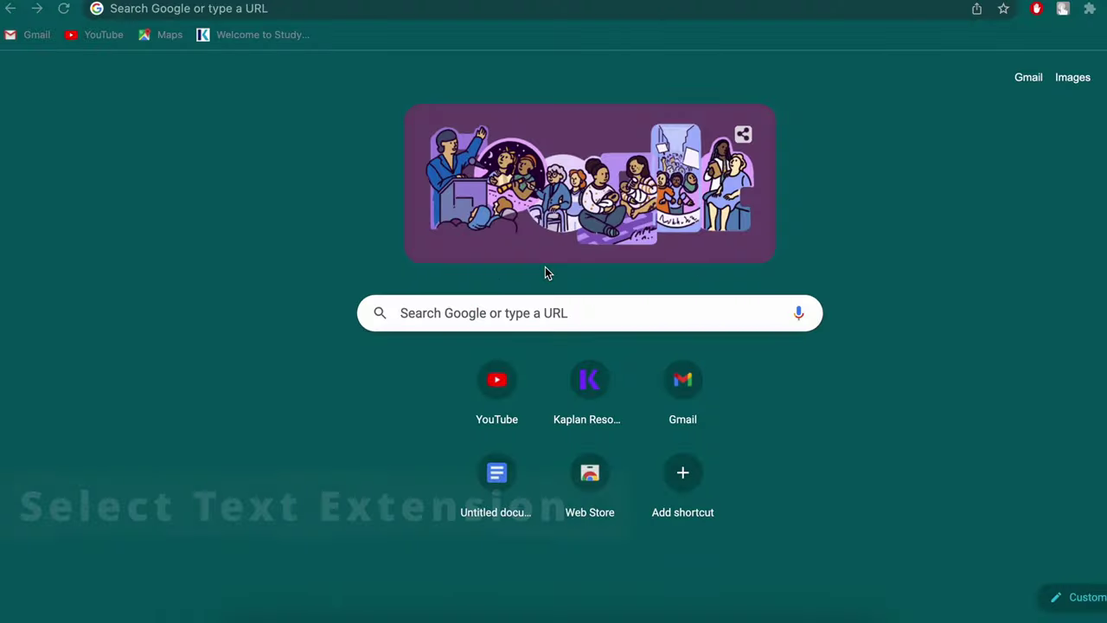
Step: Search 'select text webstore' and open the 'Selectext - Copy text from videos!' listing
{"action": "type", "text": "sel"}
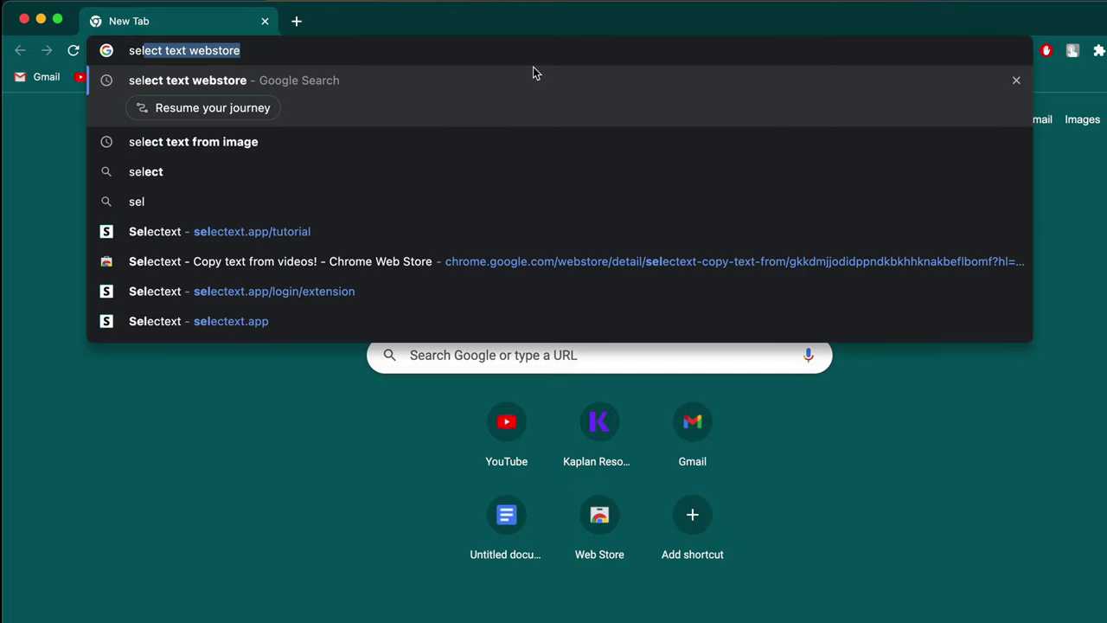
{"action": "key", "text": "Return"}
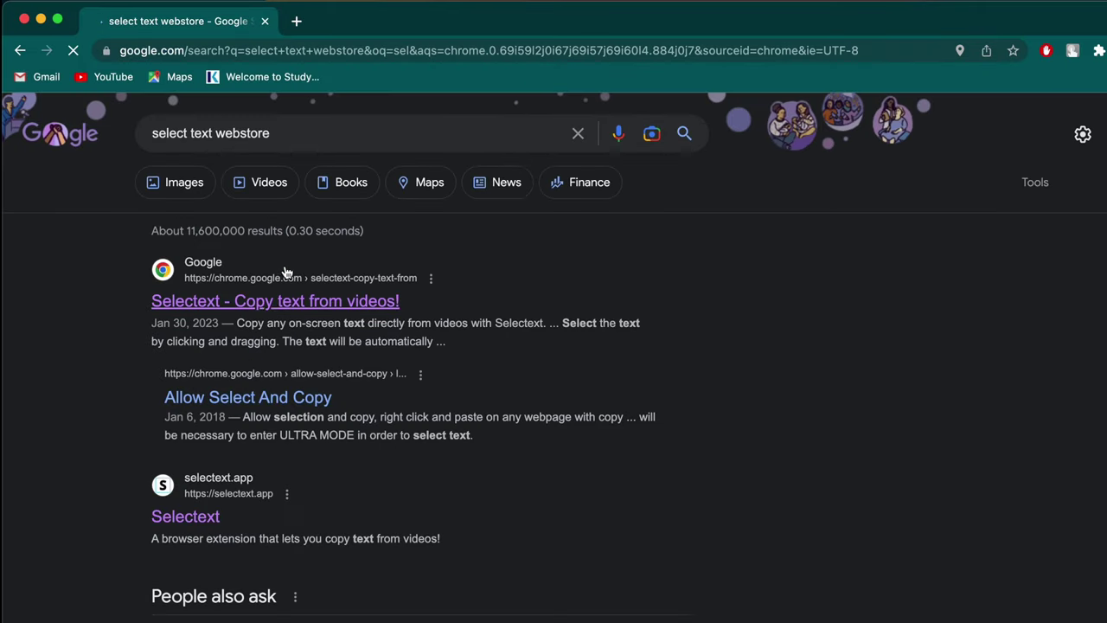
{"action": "left_click", "coordinate": [248, 312]}
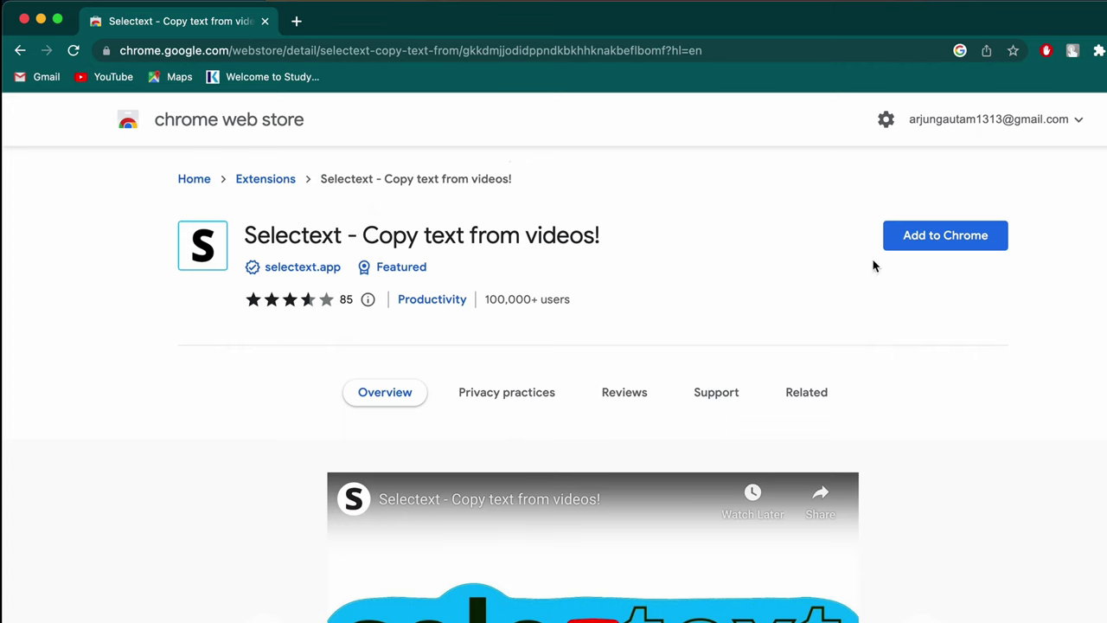
Step: Add Selectext to Chrome and pin it from the Extensions menu
{"action": "left_click", "coordinate": [958, 240]}
{"action": "left_click", "coordinate": [712, 389]}
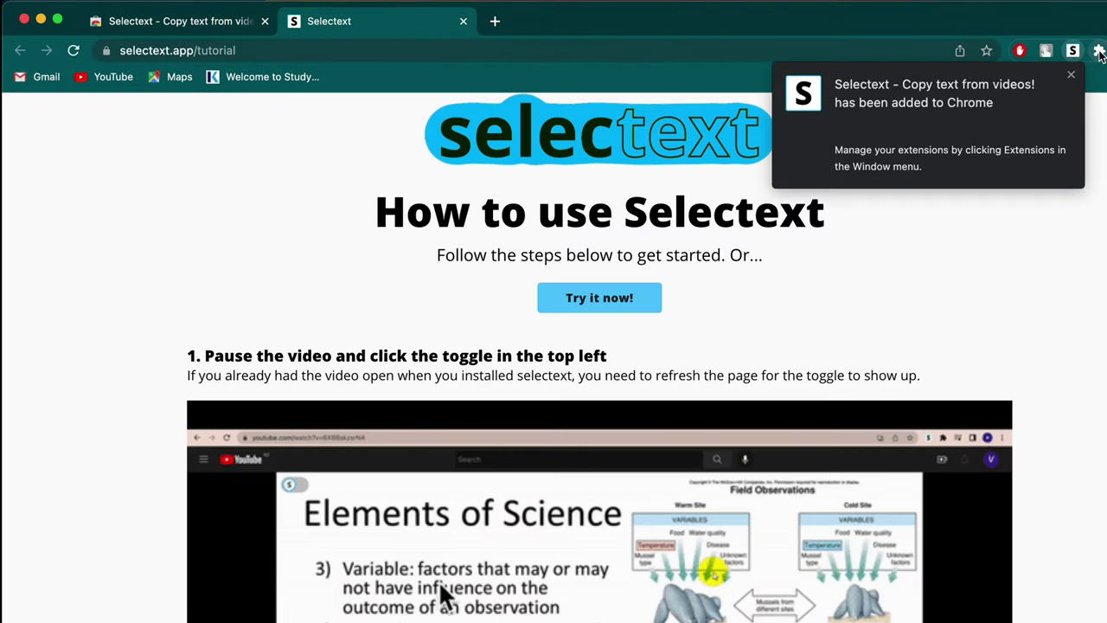
{"action": "left_click", "coordinate": [1099, 51]}
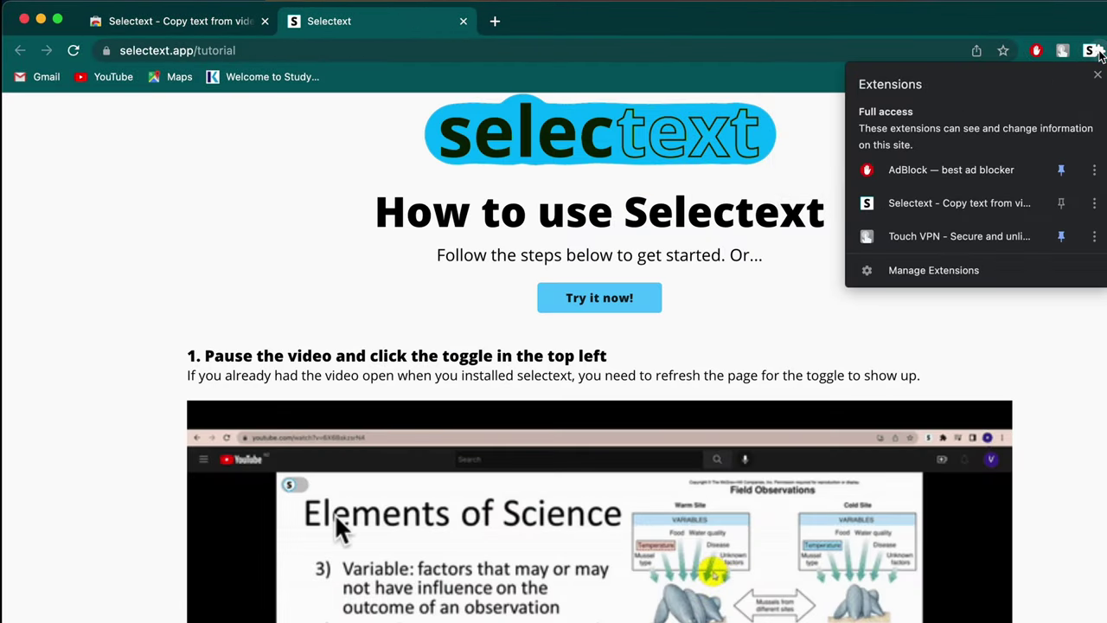
{"action": "left_click", "coordinate": [1061, 207]}
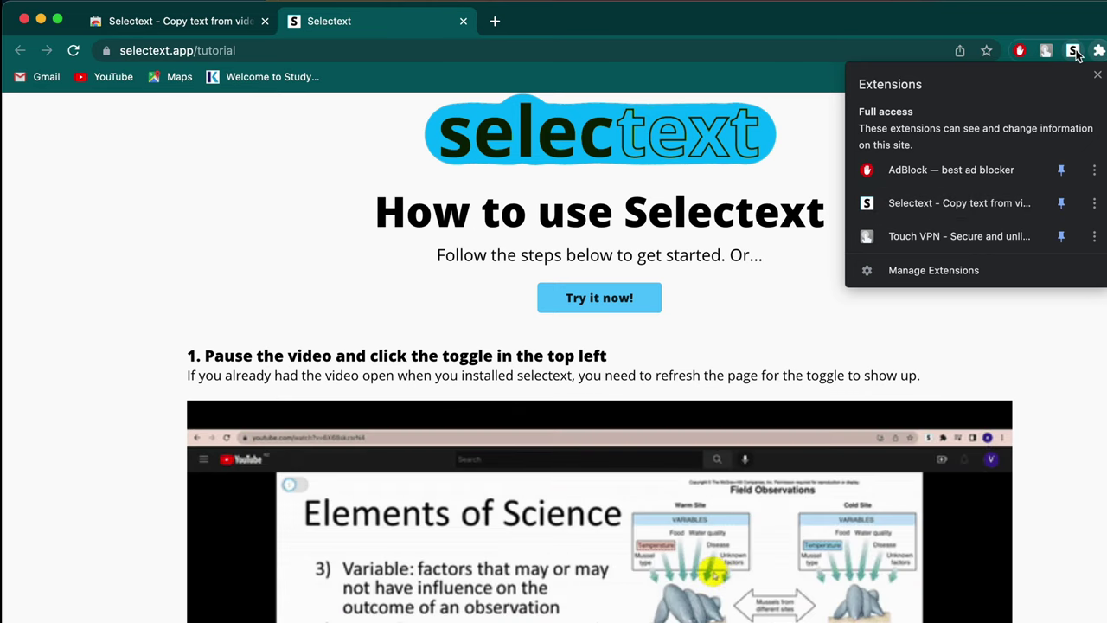
Step: Open the YouTube home page in a new tab
{"action": "left_click", "coordinate": [496, 32]}
{"action": "type", "text": "you"}
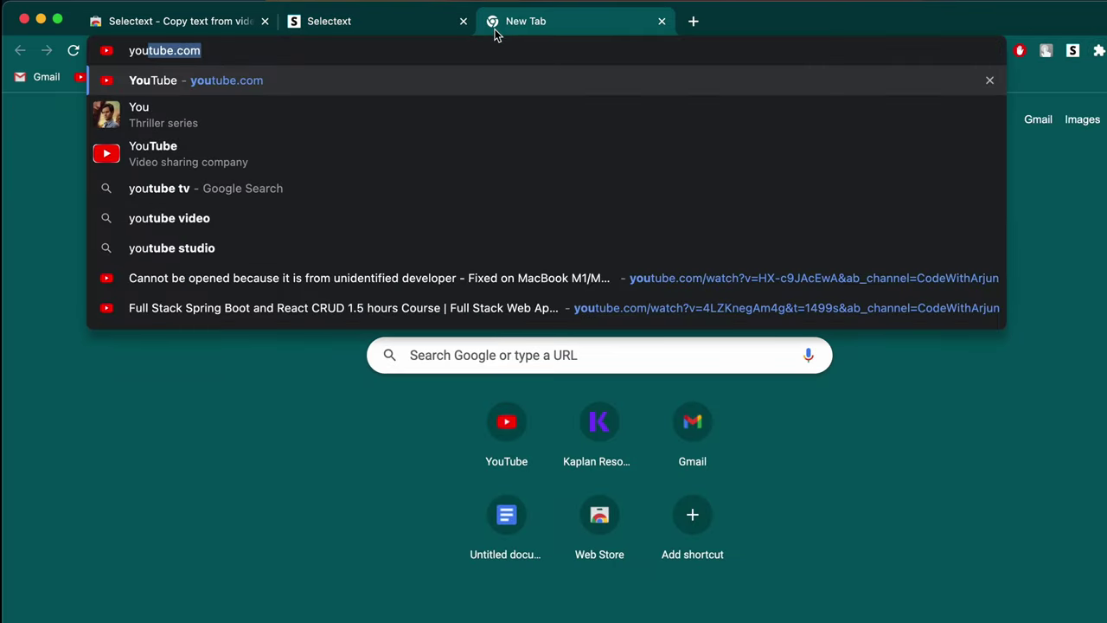
{"action": "key", "text": "Return"}
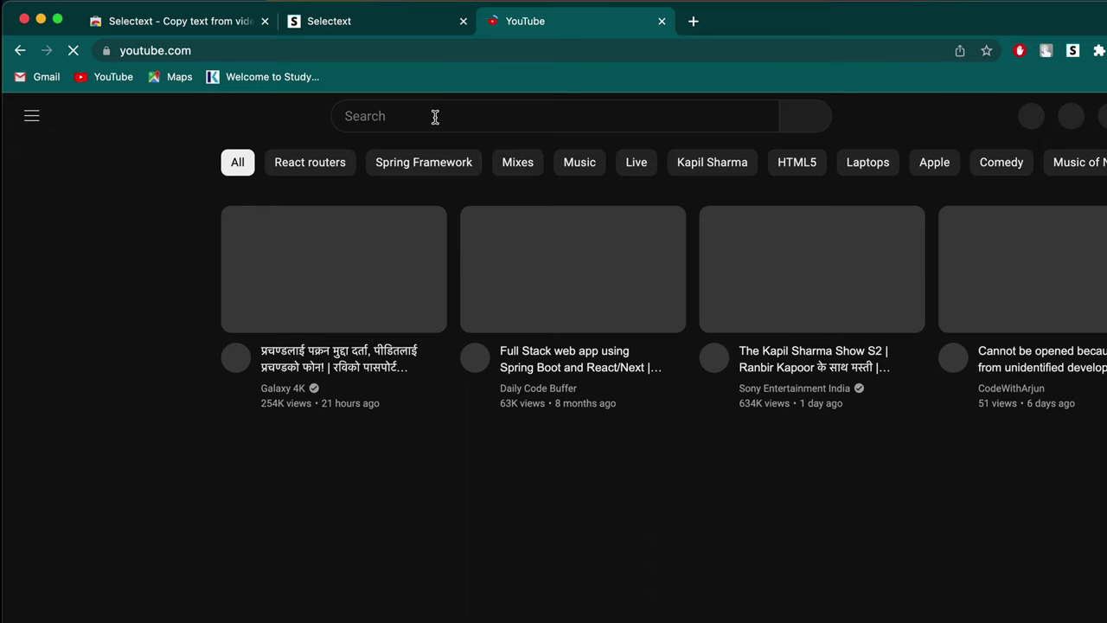
Step: Search 'code with arjun fullstack', open the Spring Boot and React CRUD course, and pause it
{"action": "left_click", "coordinate": [435, 115]}
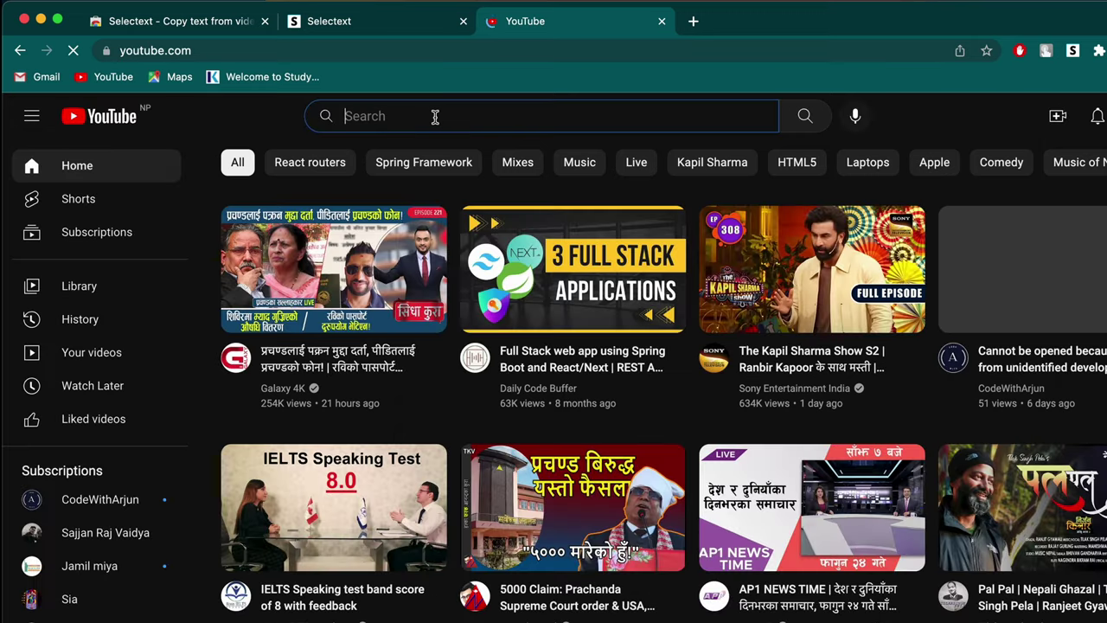
{"action": "type", "text": "code"}
{"action": "left_click", "coordinate": [413, 162]}
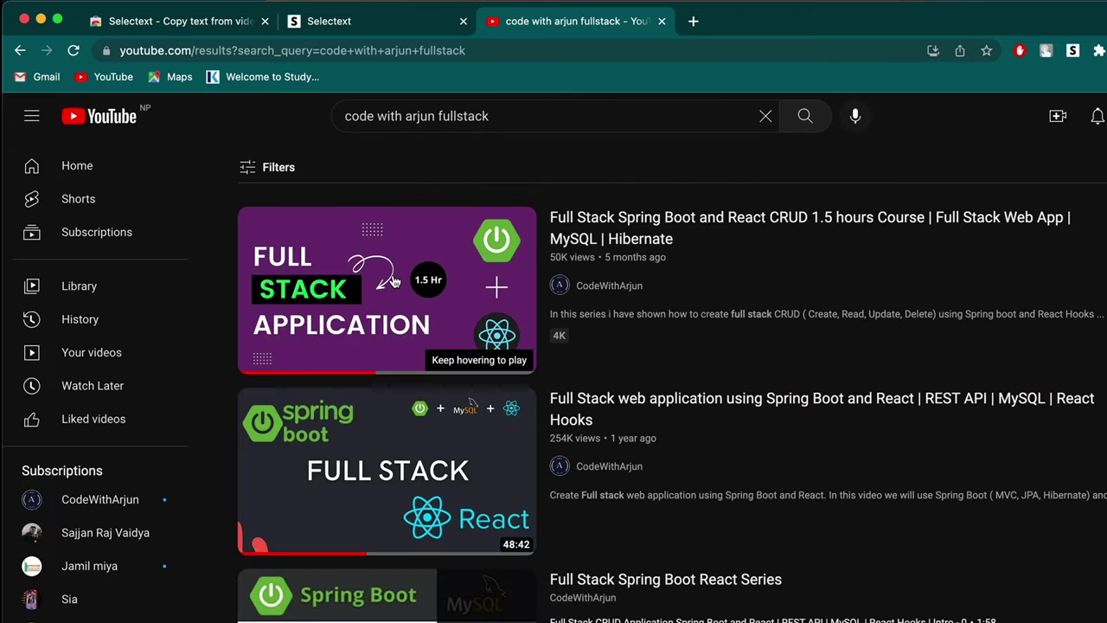
{"action": "left_click", "coordinate": [375, 292]}
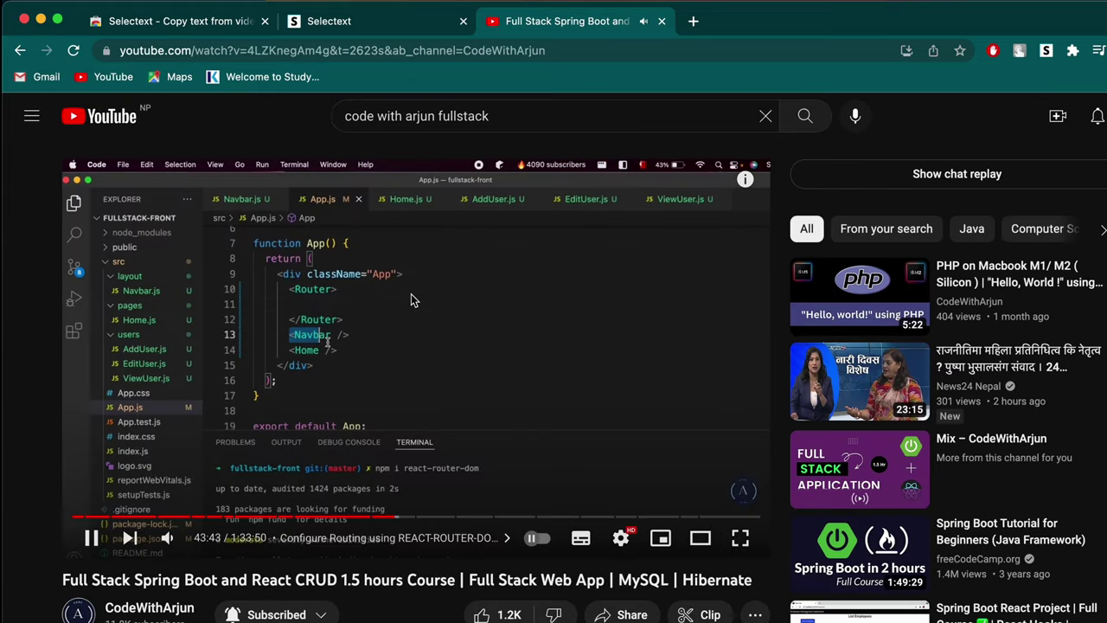
{"action": "left_click", "coordinate": [411, 300]}
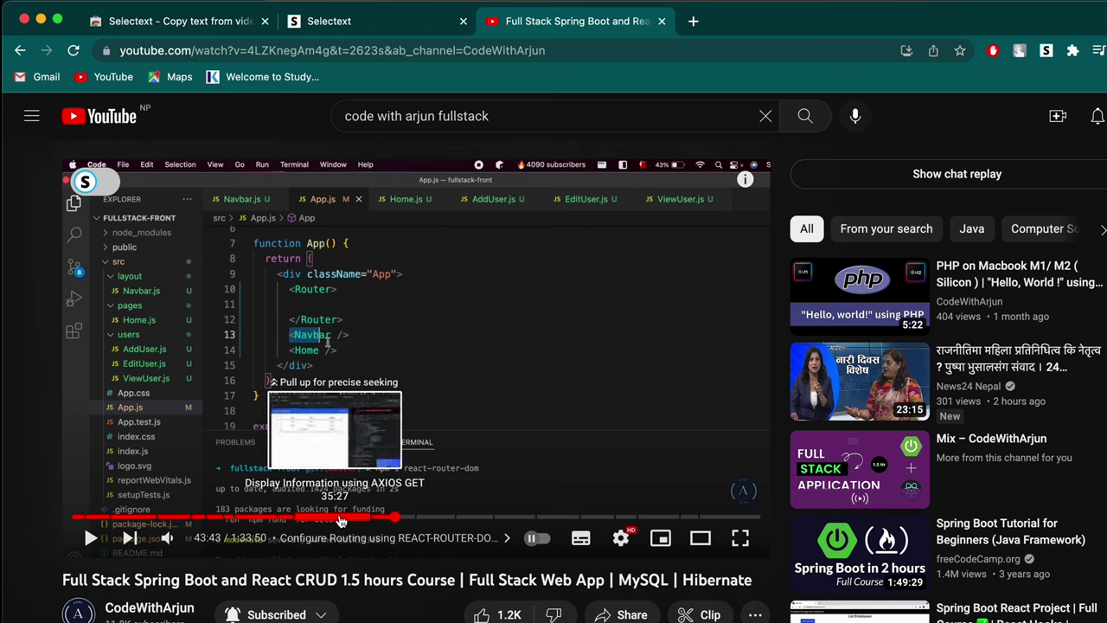
Step: Seek the tutorial to 1:00:08 on the AddUser.js code and switch on the Selectext overlay
{"action": "left_click", "coordinate": [353, 519]}
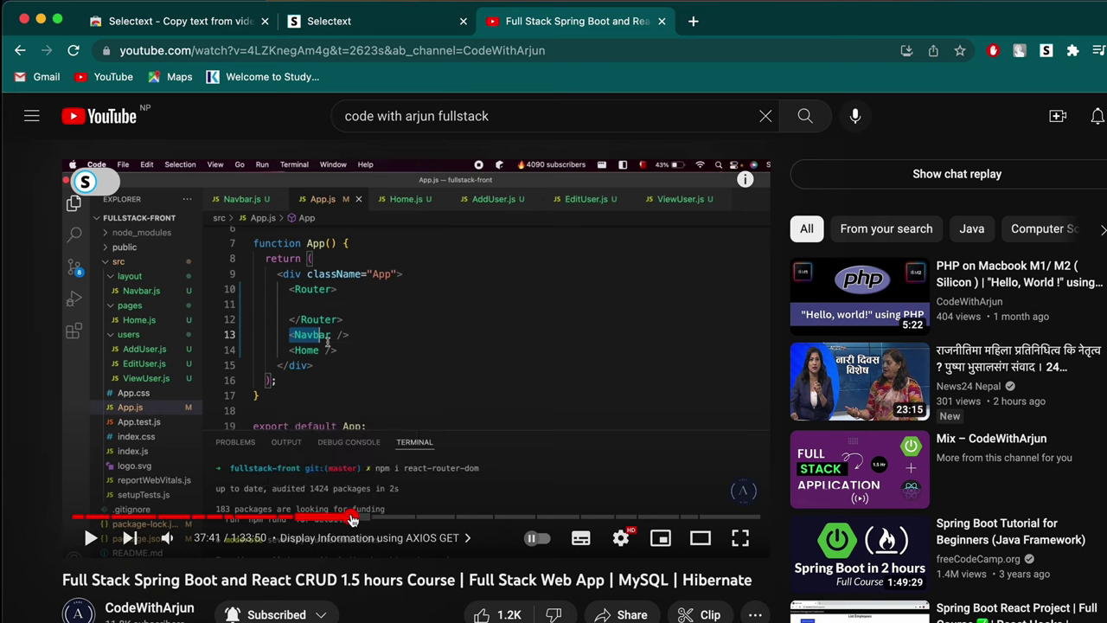
{"action": "left_click", "coordinate": [470, 518]}
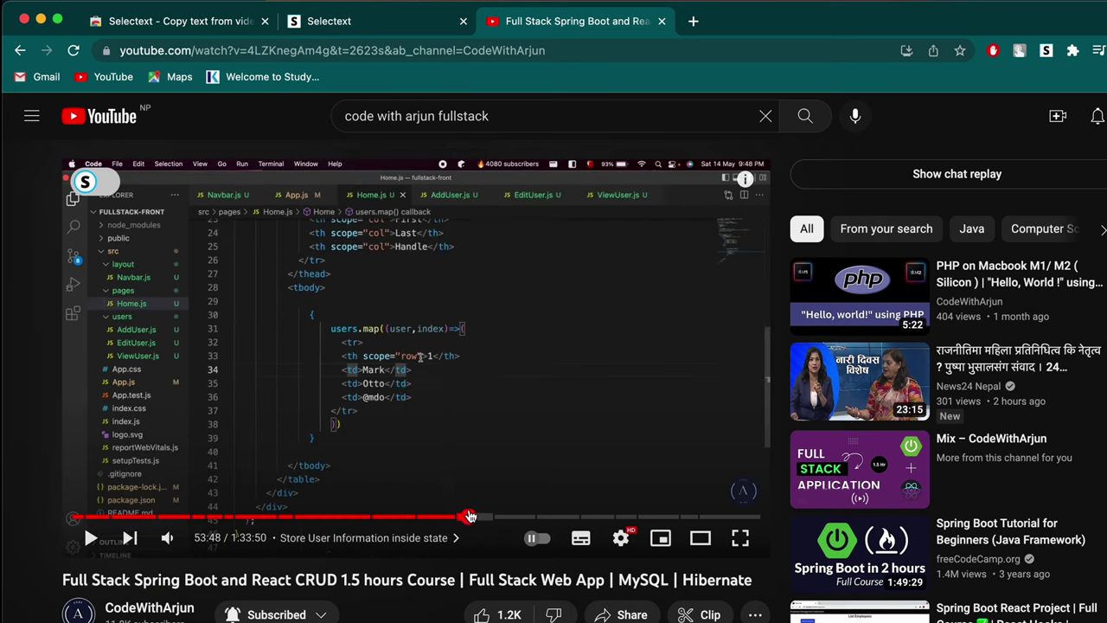
{"action": "left_click", "coordinate": [513, 517]}
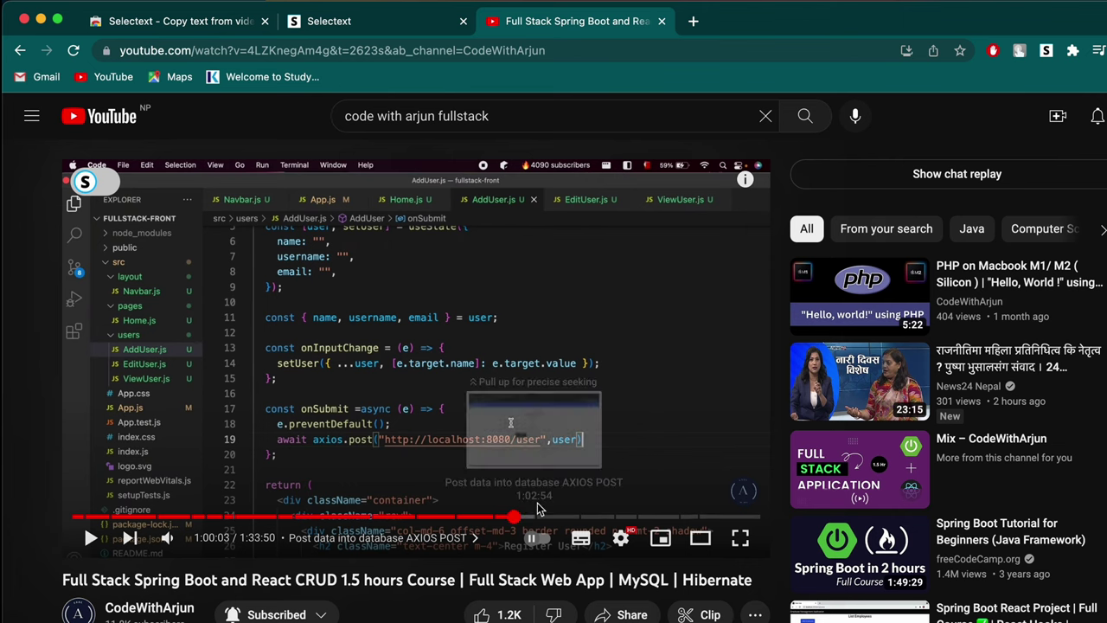
{"action": "key", "text": "Right"}
{"action": "key", "text": "Right"}
{"action": "key", "text": "Right"}
{"action": "key", "text": "Left"}
{"action": "key", "text": "Left"}
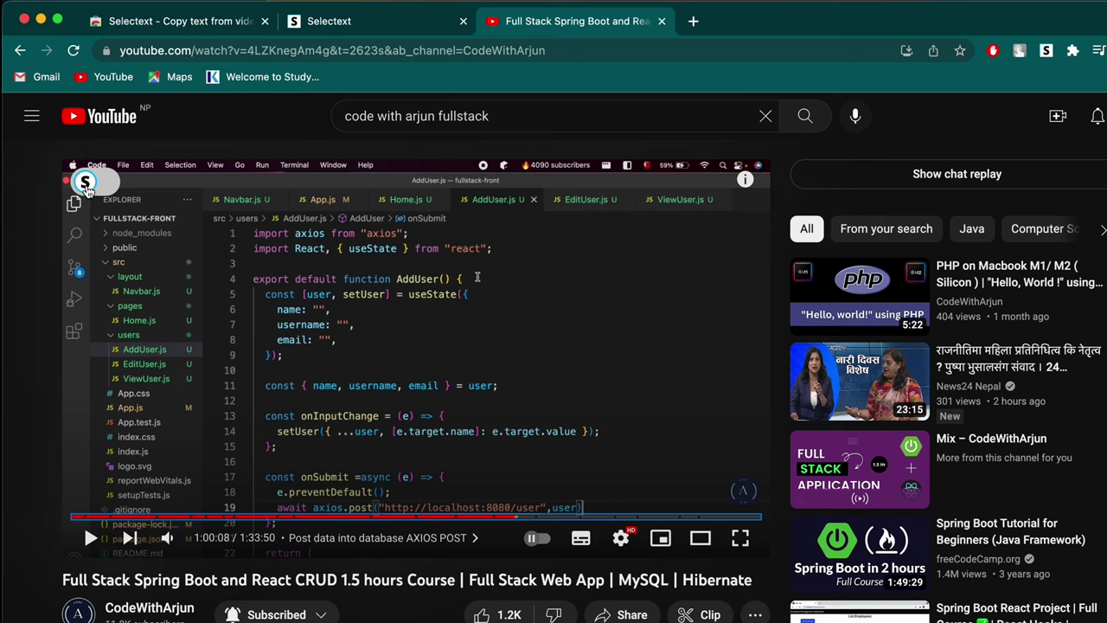
{"action": "left_click", "coordinate": [84, 185]}
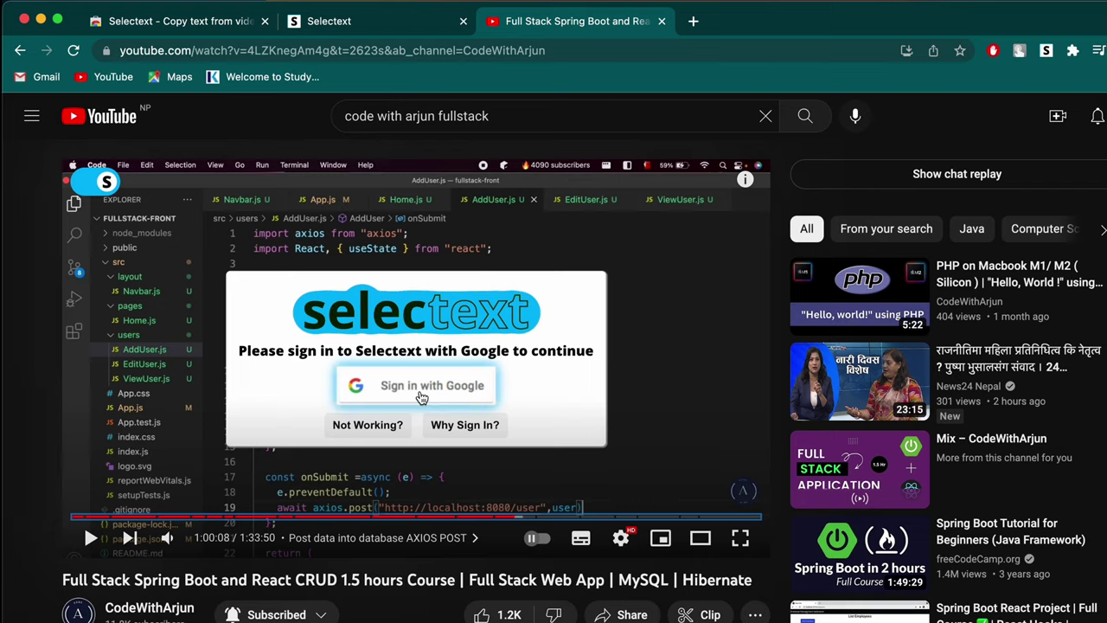
Step: Sign in to Selectext with a Google account
{"action": "left_click", "coordinate": [421, 396]}
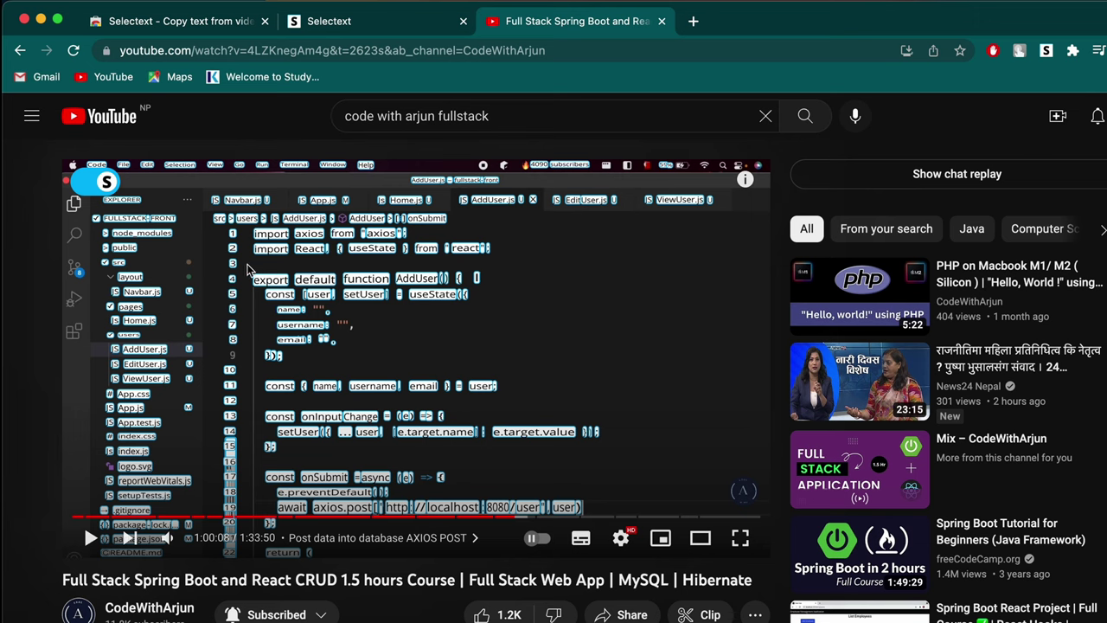
Step: Copy the AddUser code on lines 4–15 from the video frame and move to VS Code
{"action": "left_click_drag", "start_coordinate": [256, 275], "coordinate": [642, 462]}
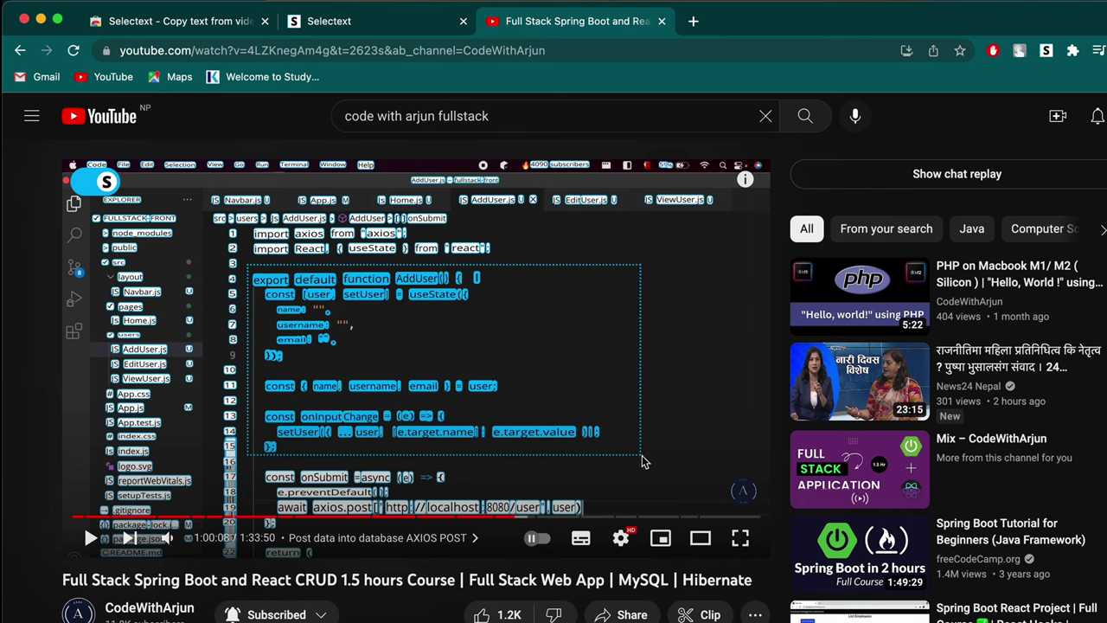
{"action": "left_click_drag", "start_coordinate": [643, 462], "coordinate": [643, 462]}
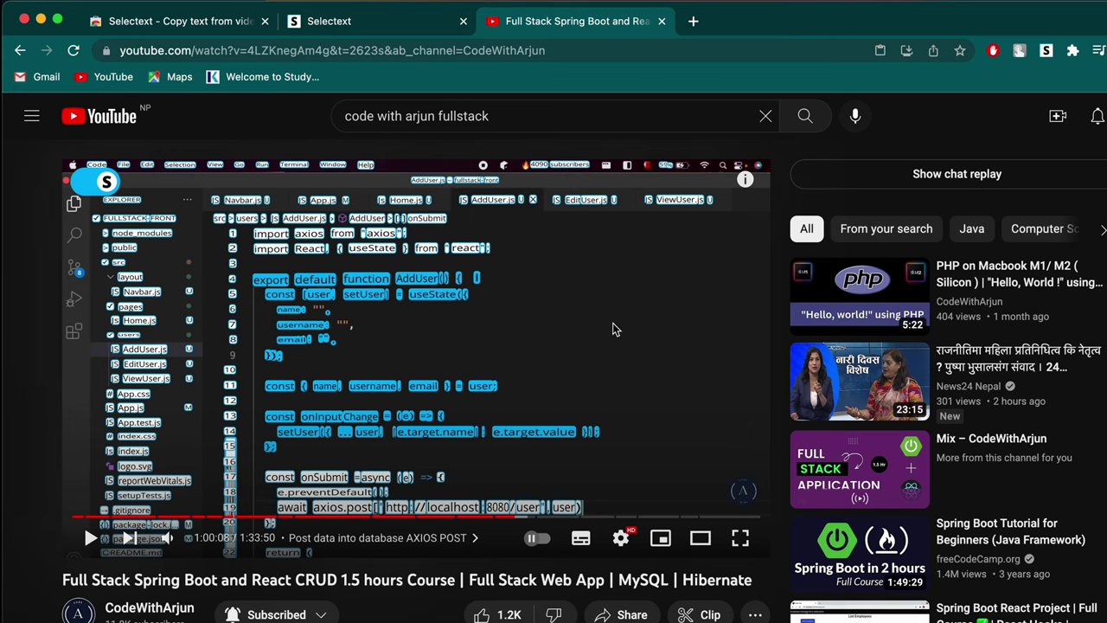
{"action": "key", "text": "ctrl+Right"}
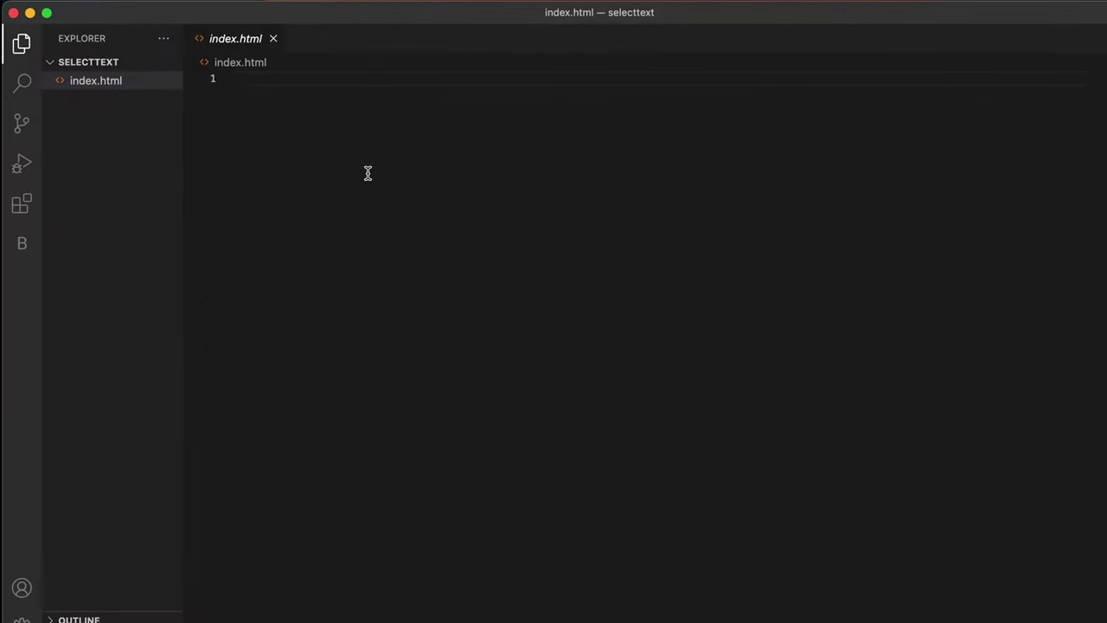
Step: Create a new file named demo.js in the project
{"action": "left_click", "coordinate": [111, 64]}
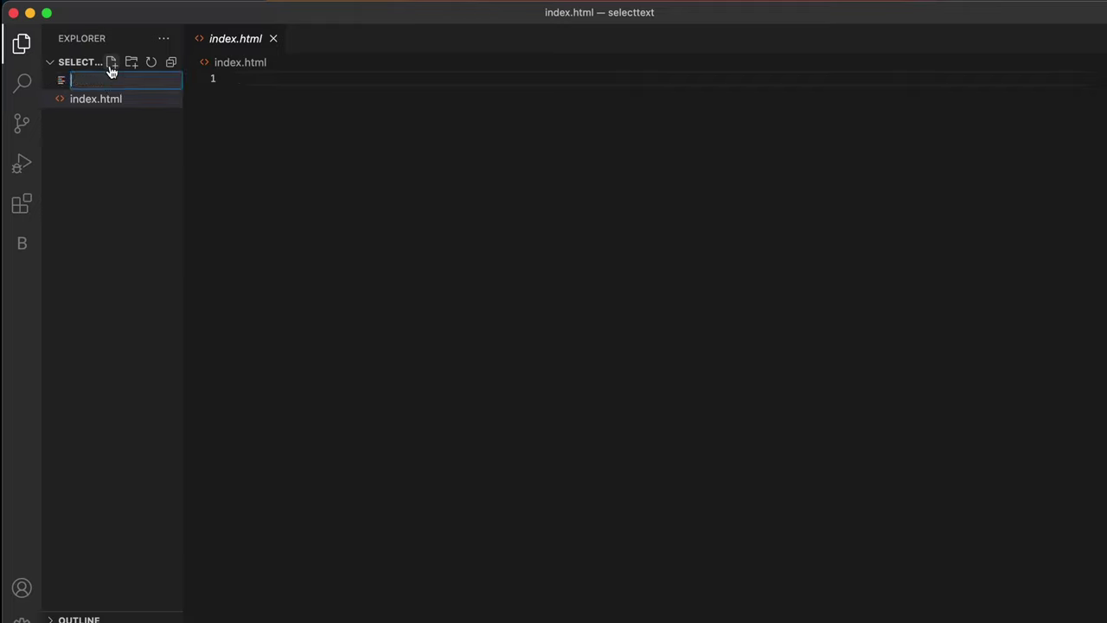
{"action": "type", "text": "demo.js"}
{"action": "key", "text": "Return"}
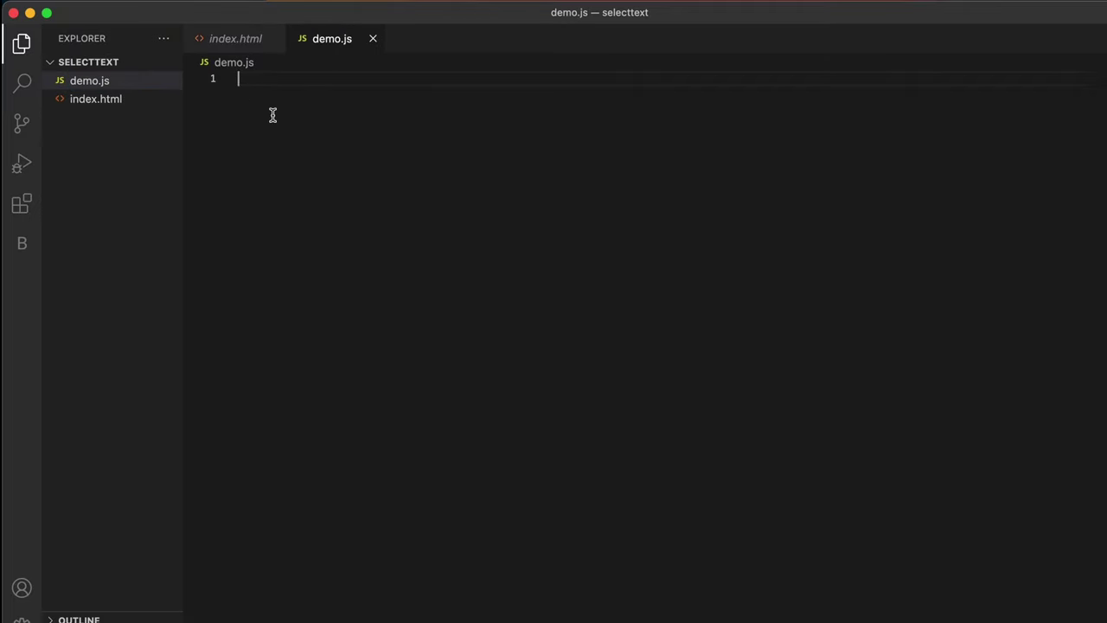
Step: Paste the AddUser code into demo.js with a blank first line, then return to YouTube
{"action": "type", "text": "export default function AddUser() {     const [user, setUser] = useState({     name:      username:     email: \"\"      });     const { name, username, email } = user;     const onInput Change = (e) => {     setUser({ ...user, [e.target.name]: e.target.value });     };"}
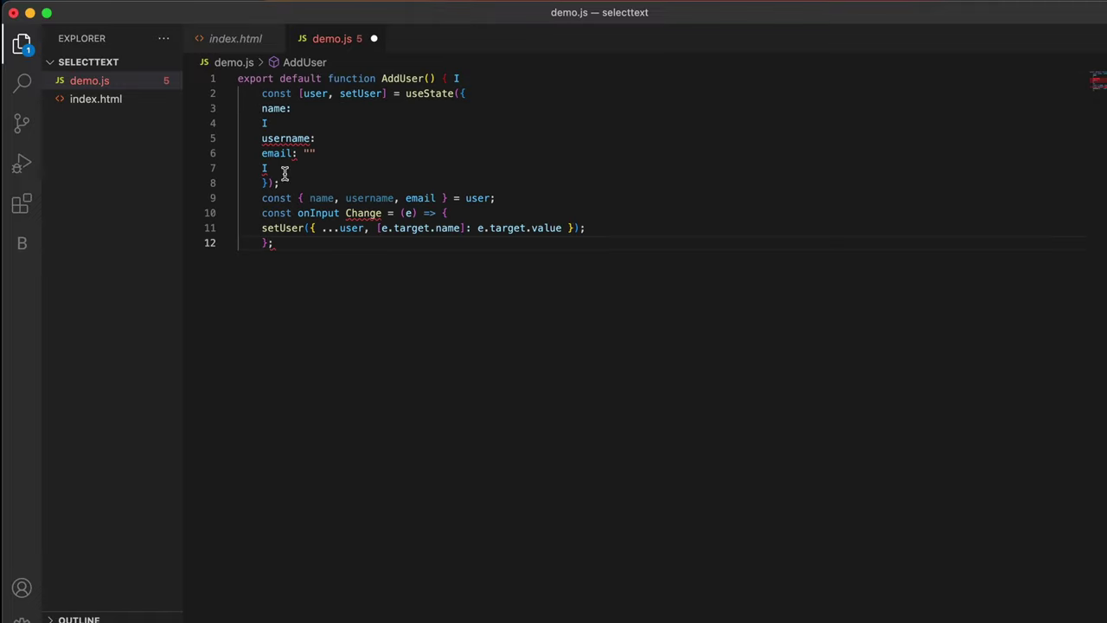
{"action": "left_click", "coordinate": [239, 78]}
{"action": "key", "text": "Return"}
{"action": "key", "text": "super+Tab"}
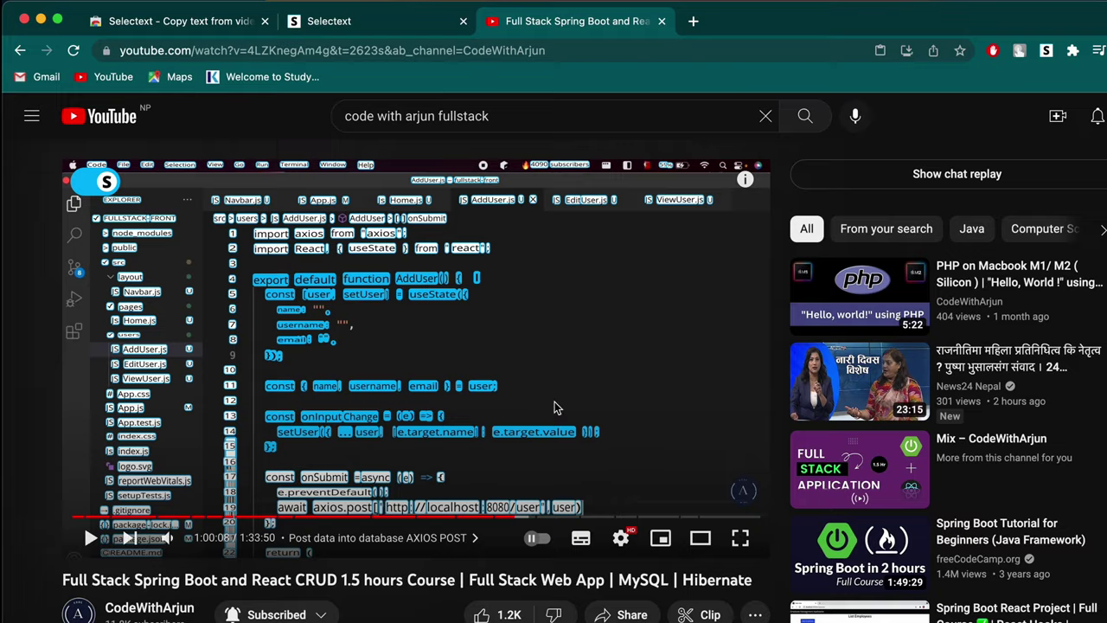
Step: Jump to 1:04:12 and copy the UserController.java code on lines 15–32 with Selectext
{"action": "key", "text": "super+Tab"}
{"action": "key", "text": "super+Tab"}
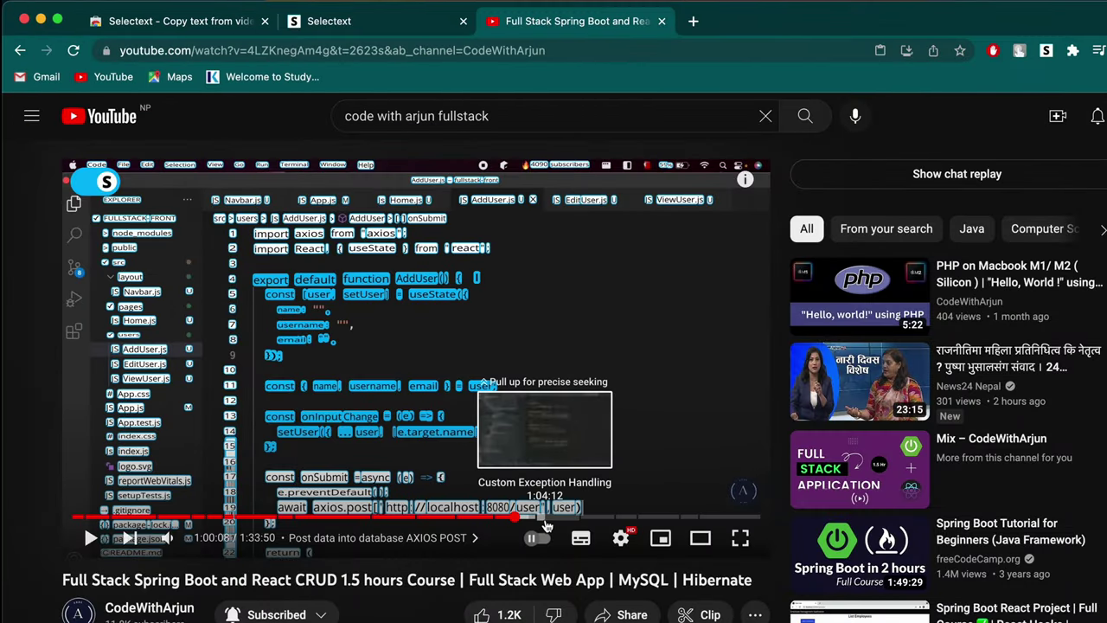
{"action": "left_click", "coordinate": [545, 520]}
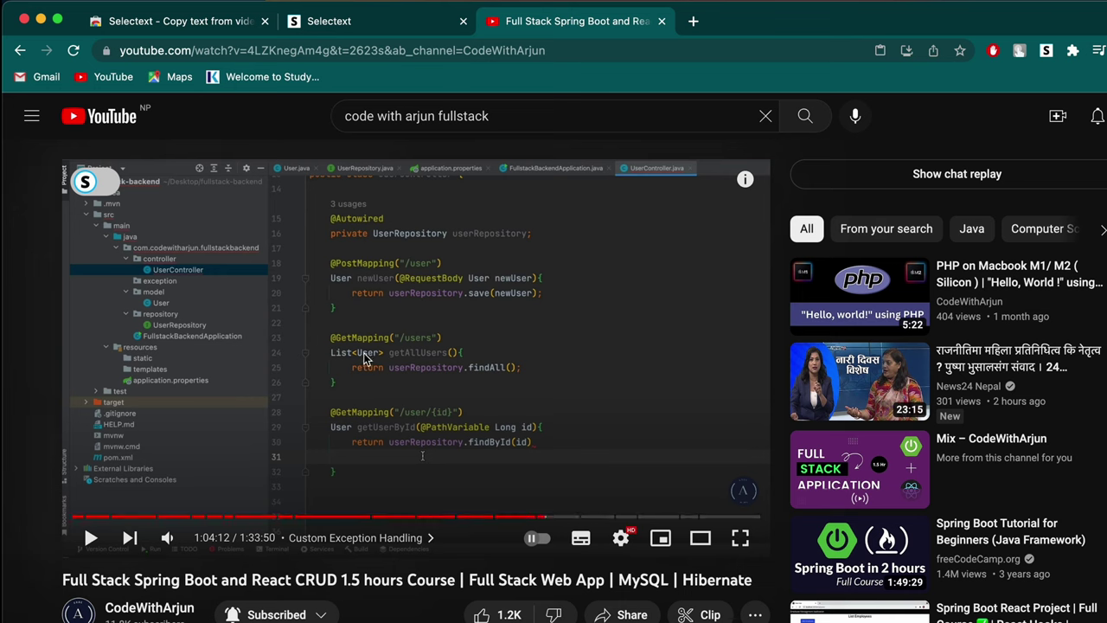
{"action": "left_click", "coordinate": [97, 187]}
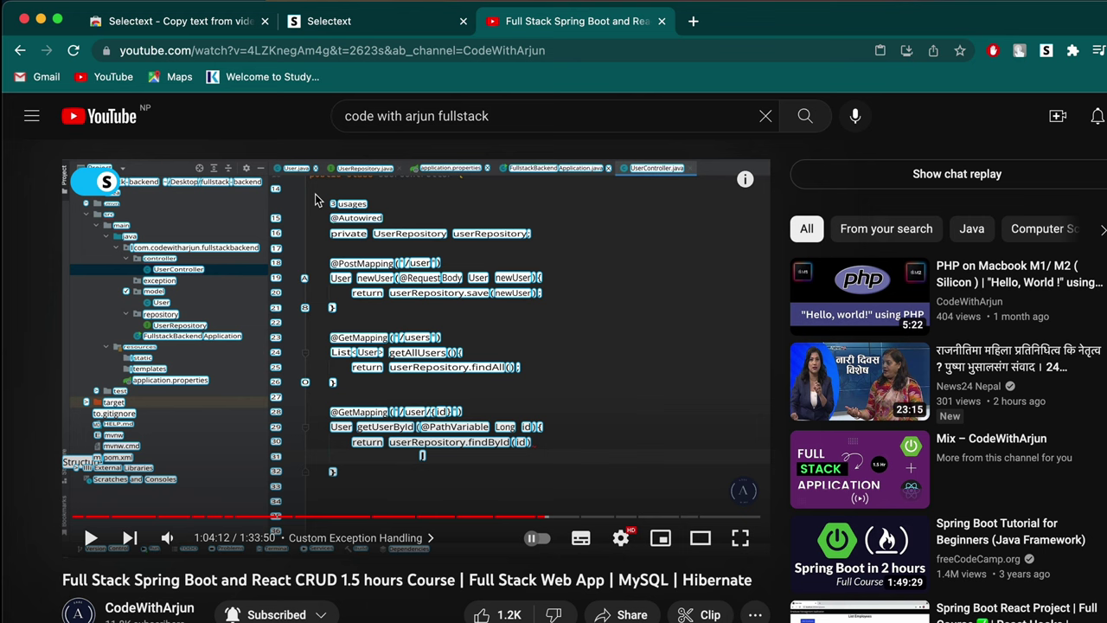
{"action": "left_click_drag", "start_coordinate": [318, 216], "coordinate": [550, 485]}
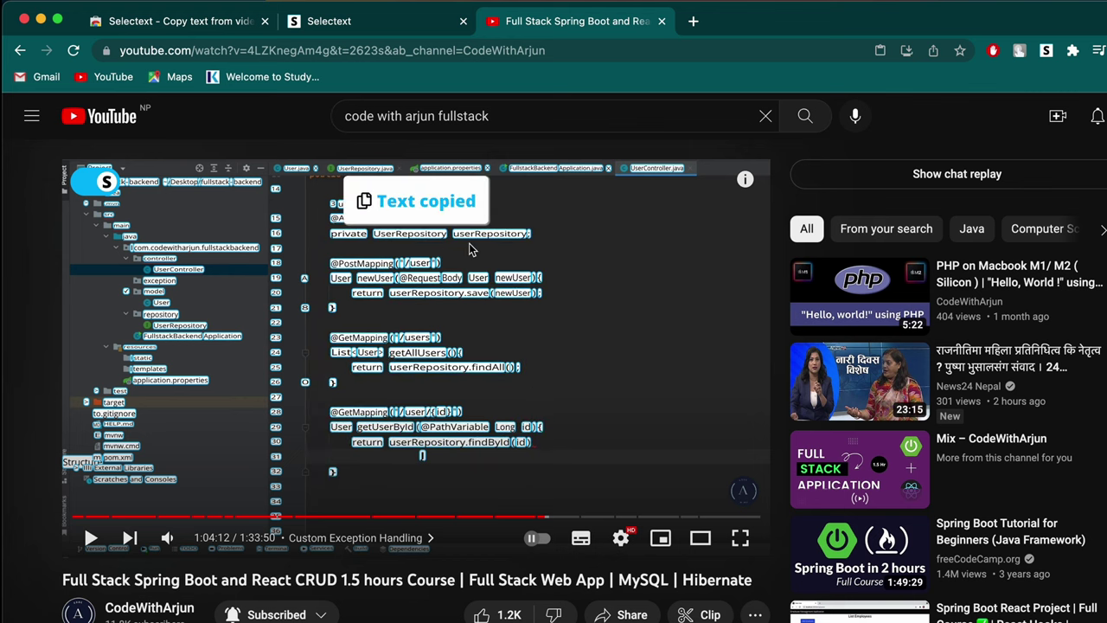
{"action": "key", "text": "ctrl+Right"}
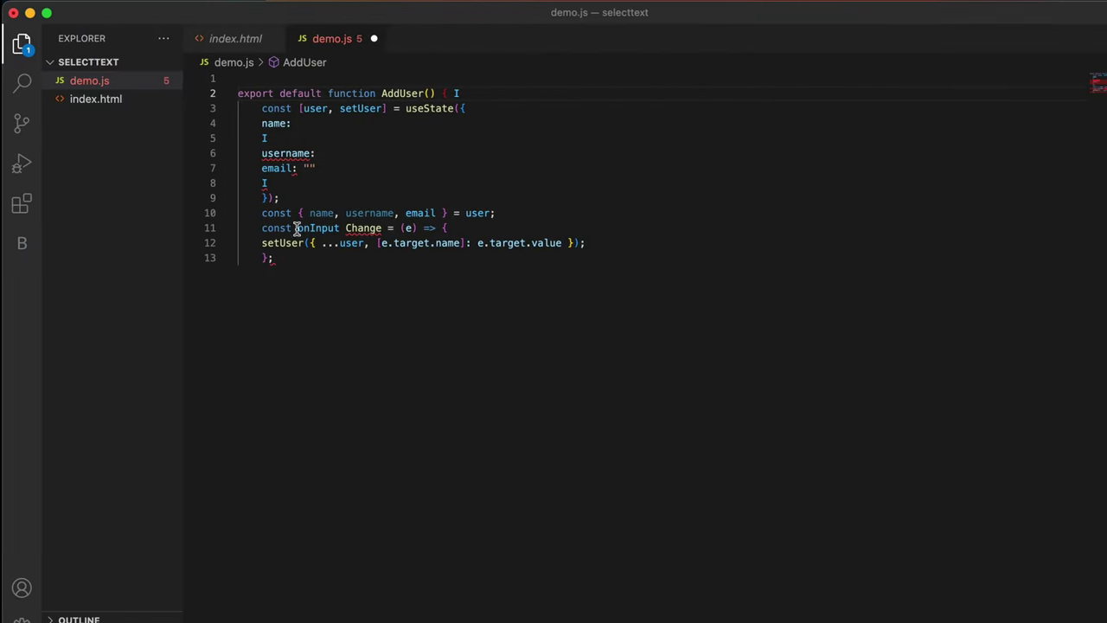
Step: Create a new file named demo.java in the project
{"action": "left_click", "coordinate": [111, 62]}
{"action": "type", "text": "demo"}
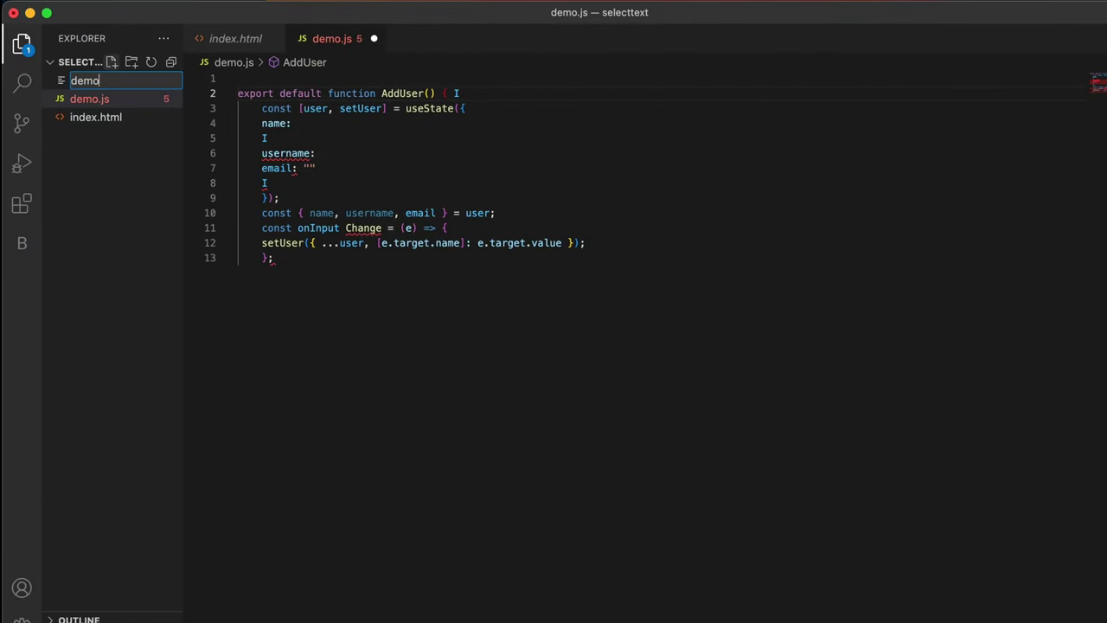
{"action": "type", "text": ".java"}
{"action": "key", "text": "Return"}
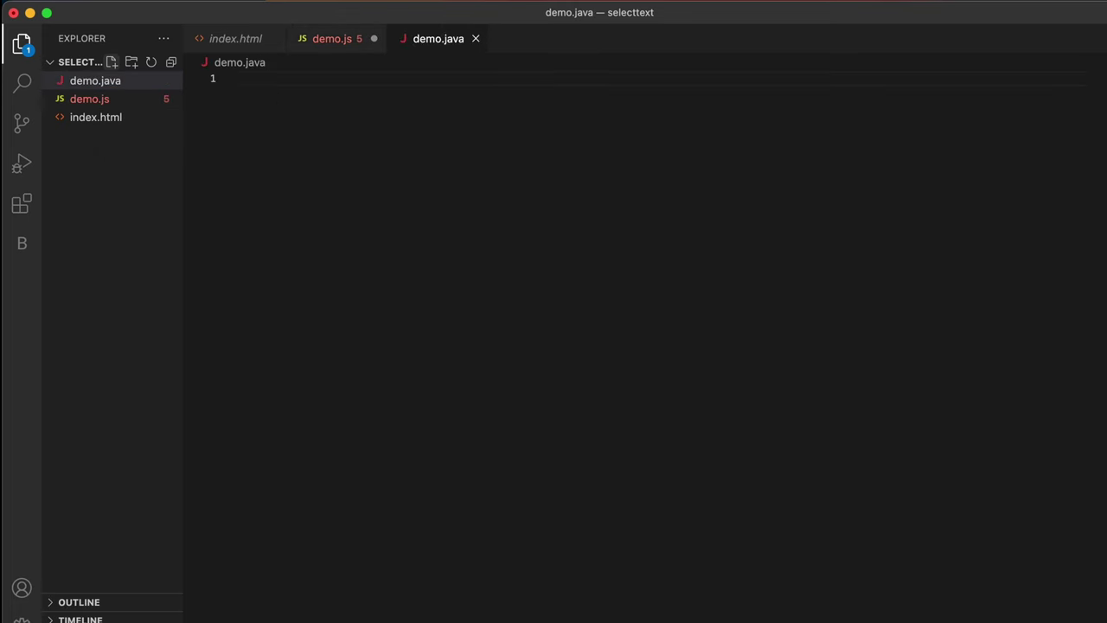
{"action": "type", "text": "@Autowired private UserRepository userRepository; @PostMapping (\"/user\") User newUser (@Request Body User newUser) { return userRepository.save (newUser); } @GetMapping (\"/users\") List<User>getAllUsers() { return userRepository.findAll(); } @GetMapping (\"/user/{id}\") User getUserById(@PathVariable Long id) { return userRepository.findById(id) I }"}
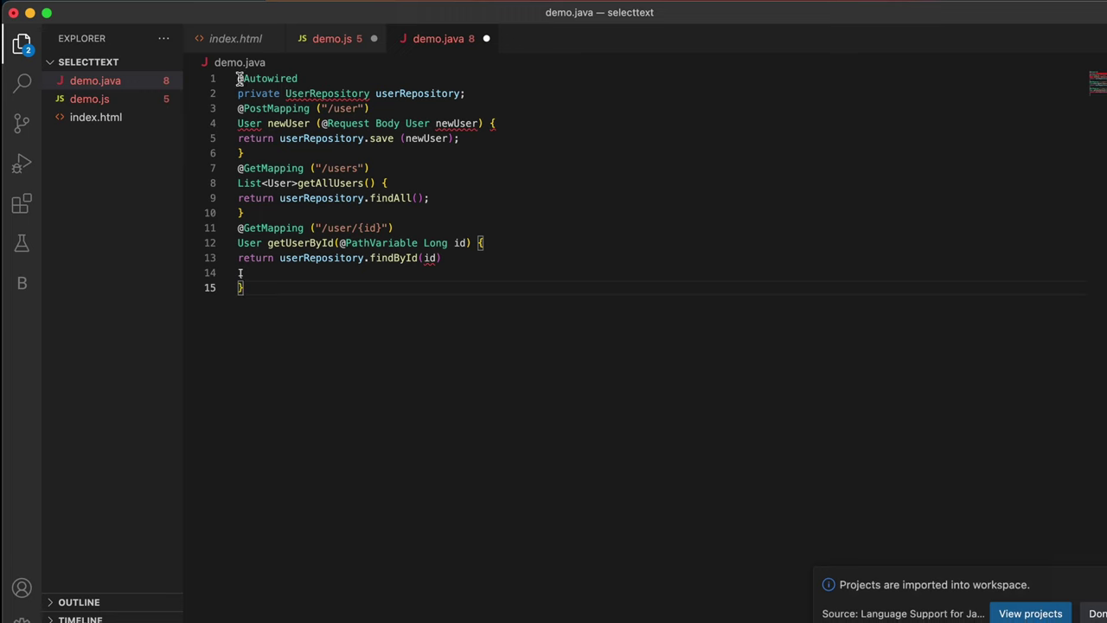
{"action": "left_click", "coordinate": [240, 77]}
{"action": "key", "text": "Return"}
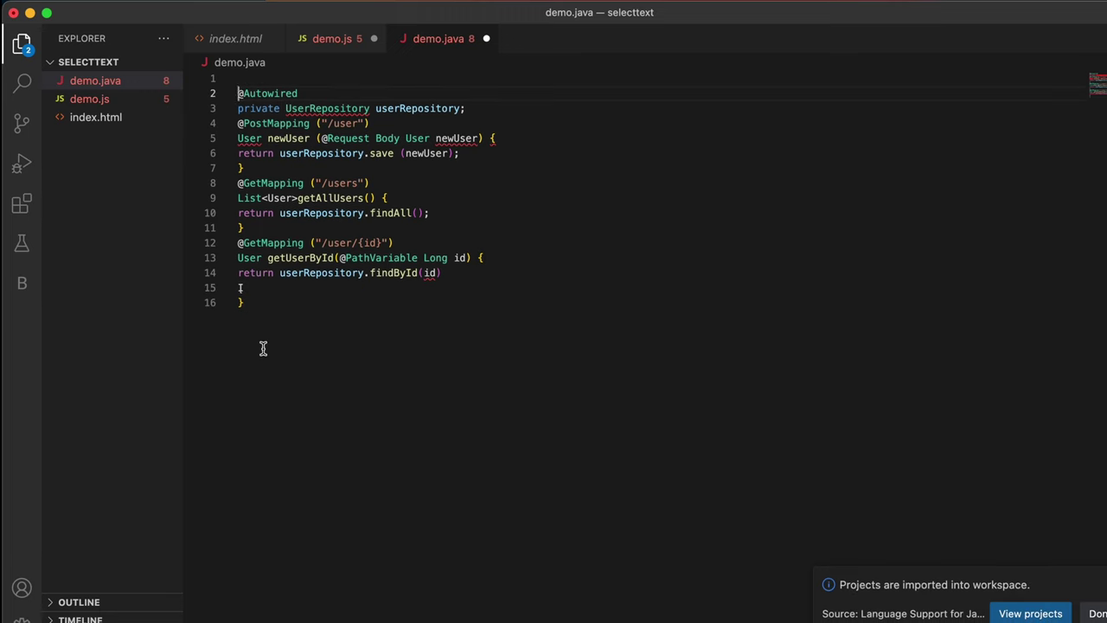
{"action": "left_click_drag", "start_coordinate": [263, 349], "coordinate": [228, 96]}
{"action": "left_click", "coordinate": [264, 290]}
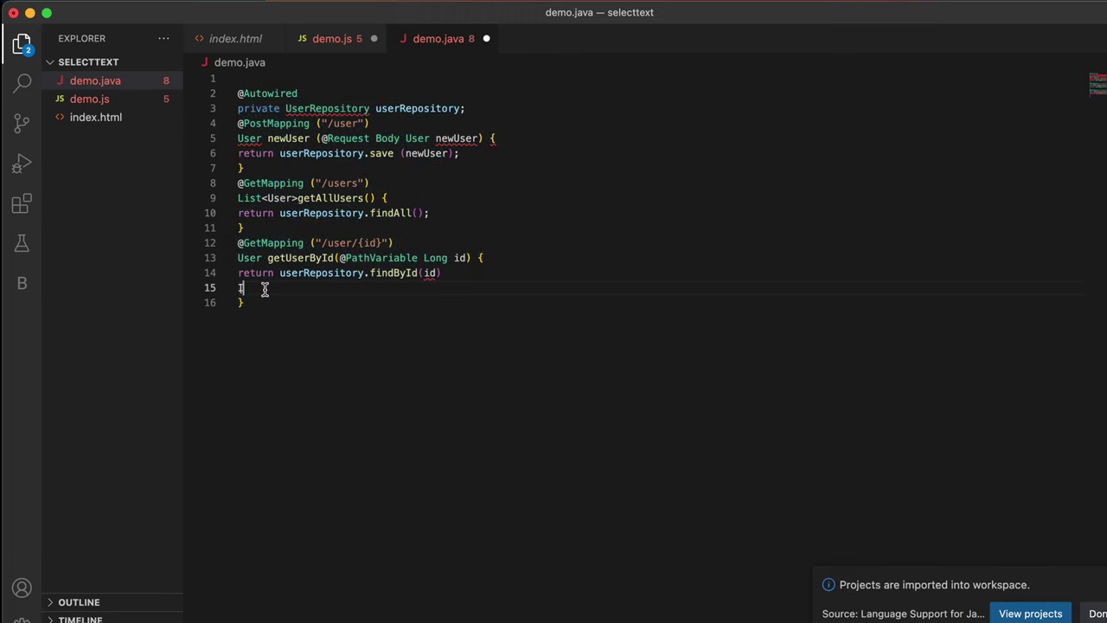